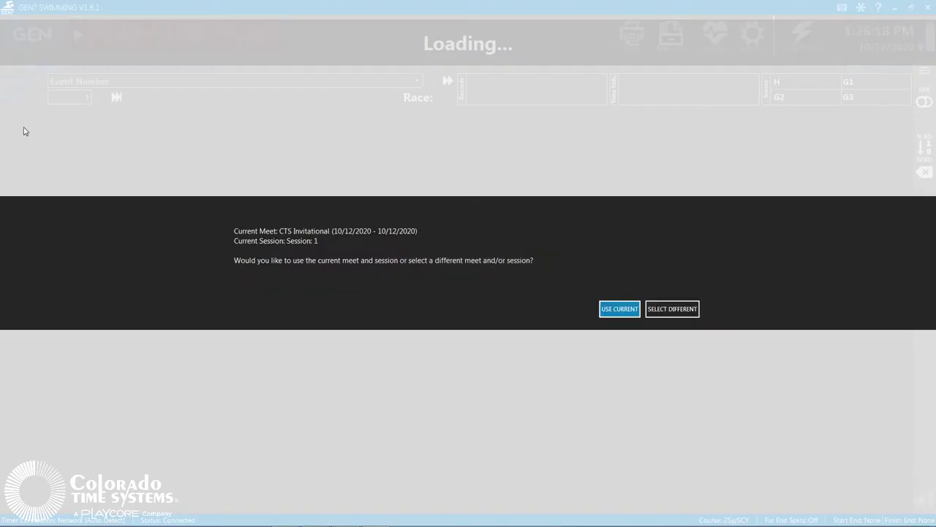
Continue with the current meet and session, and open the timing settings.
{"action": "left_click", "coordinate": [620, 308]}
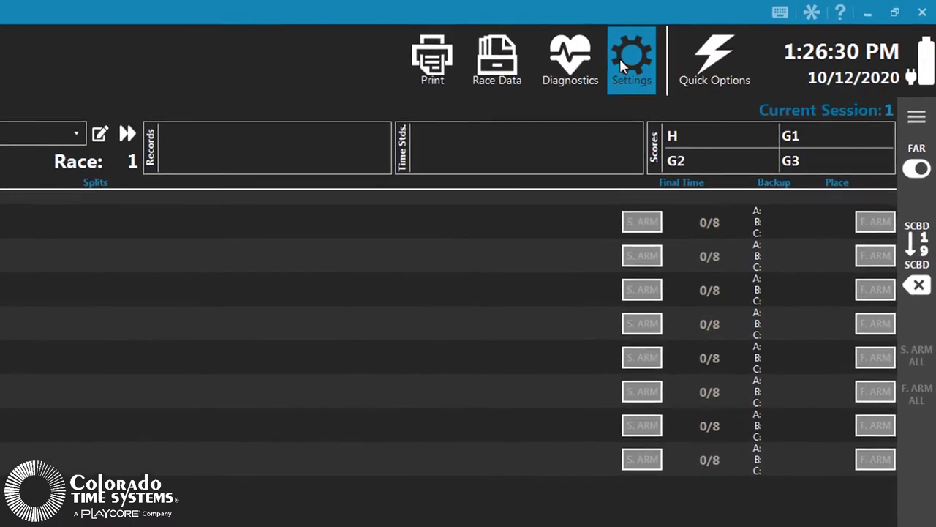
{"action": "left_click", "coordinate": [643, 60]}
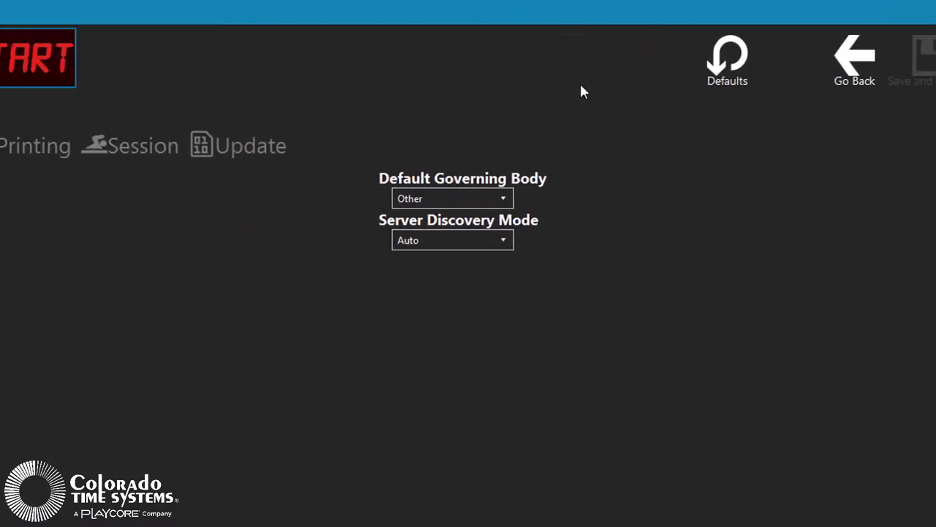
{"action": "left_click", "coordinate": [64, 146]}
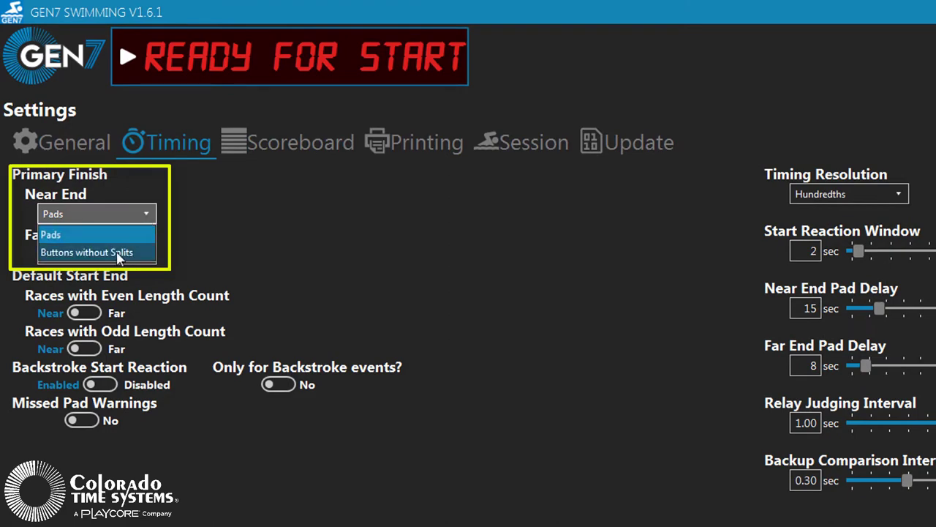
Try Buttons without Splits as the primary finish for the near and far ends, with Promote Inputs set to Yes for both.
{"action": "left_click", "coordinate": [106, 237]}
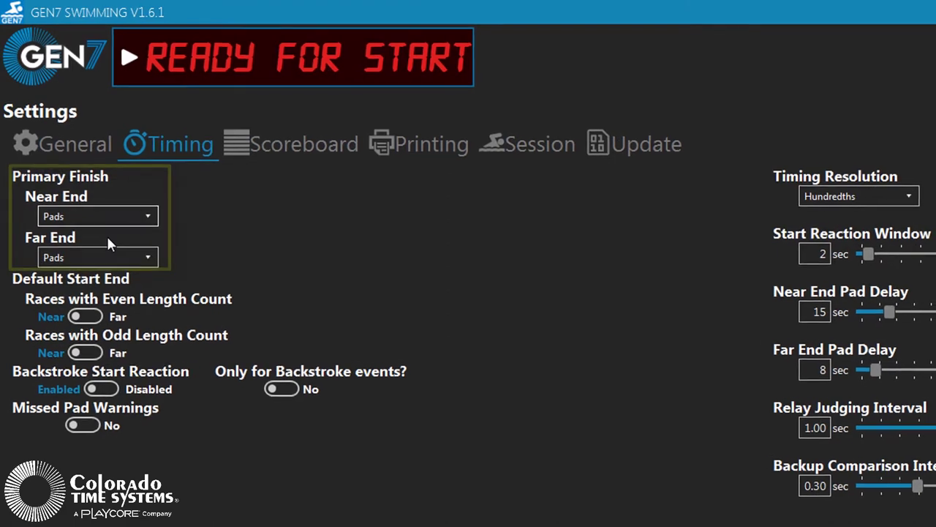
{"action": "left_click", "coordinate": [132, 258]}
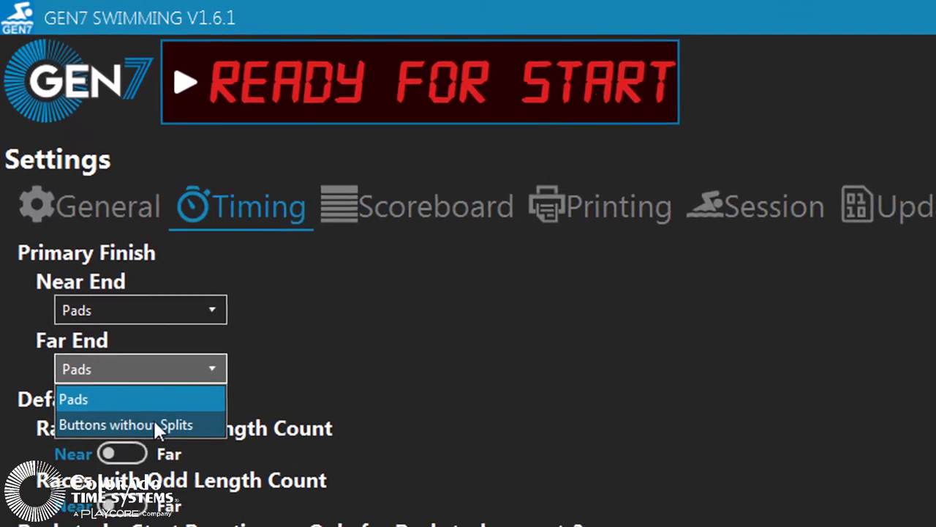
{"action": "left_click", "coordinate": [161, 444]}
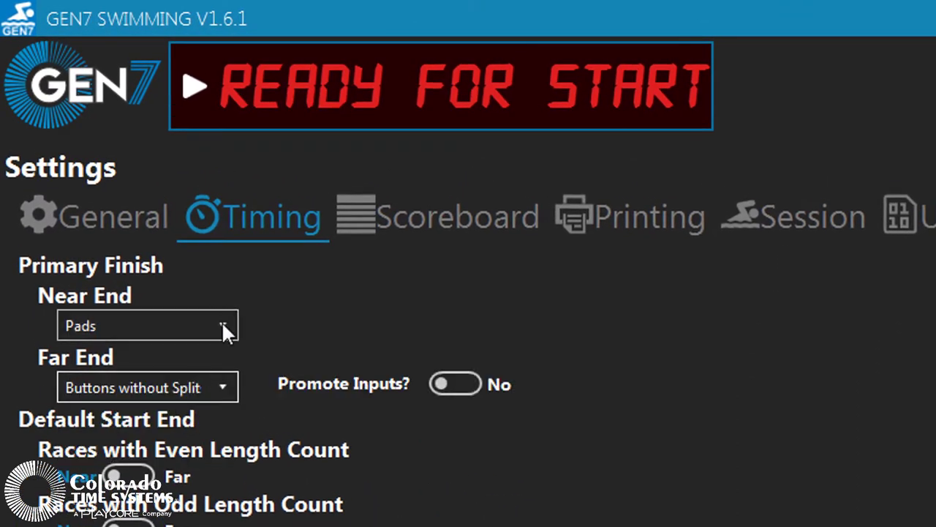
{"action": "left_click", "coordinate": [223, 326]}
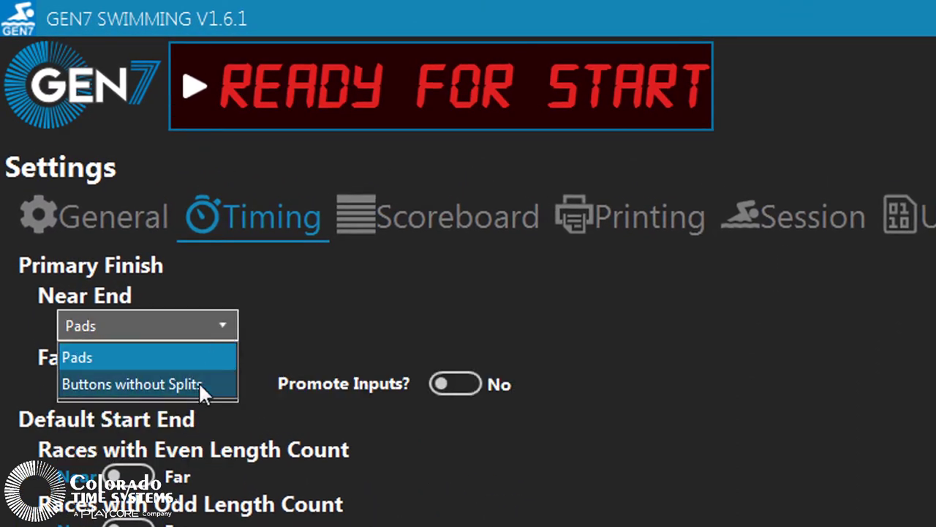
{"action": "left_click", "coordinate": [198, 382]}
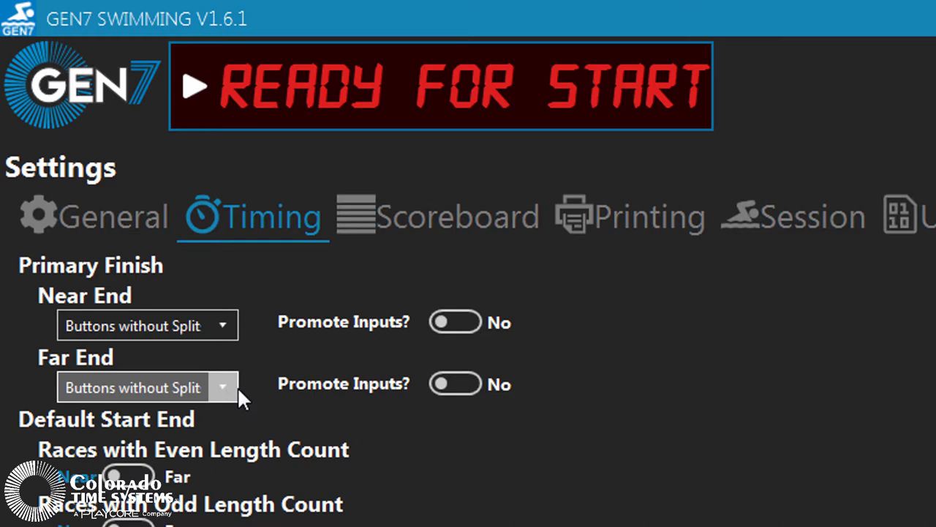
{"action": "left_click", "coordinate": [449, 322]}
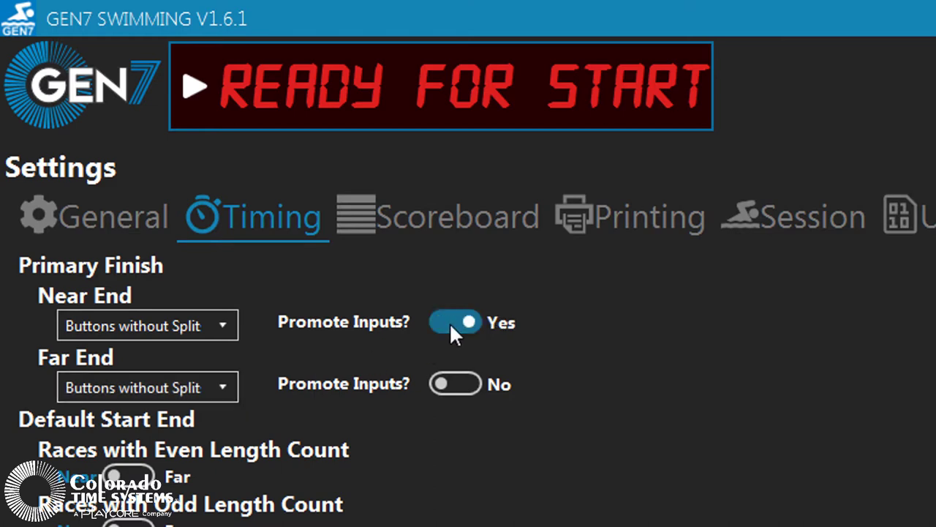
{"action": "left_click", "coordinate": [443, 374]}
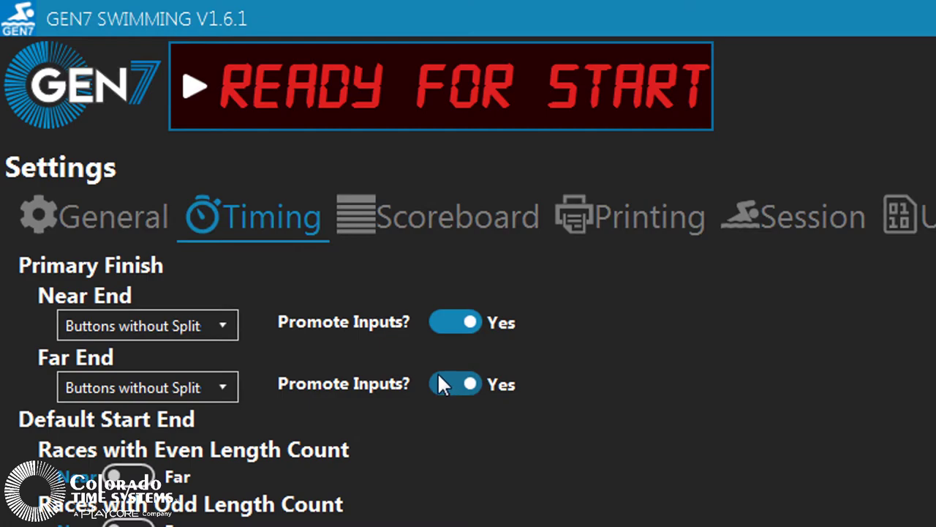
Turn Promote Inputs back off and return the primary finish of both ends to Pads.
{"action": "left_click", "coordinate": [439, 374]}
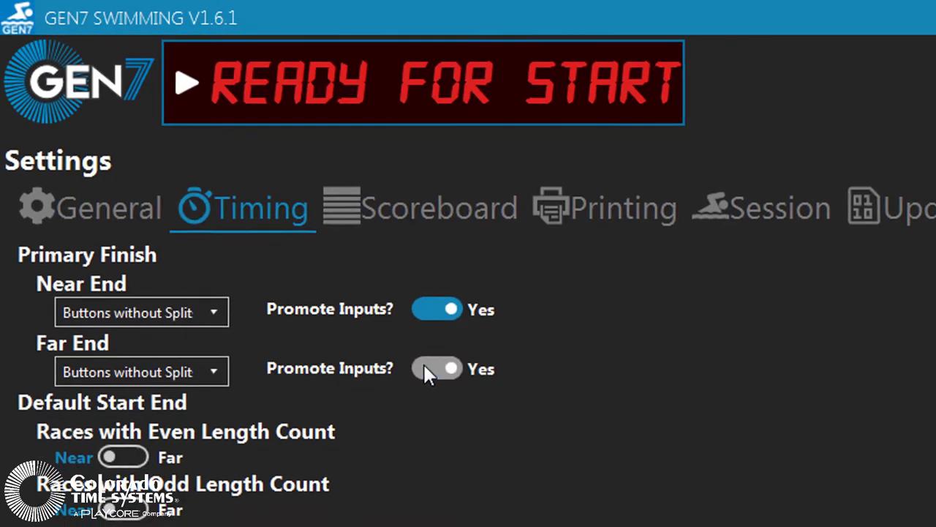
{"action": "left_click", "coordinate": [430, 323]}
{"action": "left_click", "coordinate": [183, 295]}
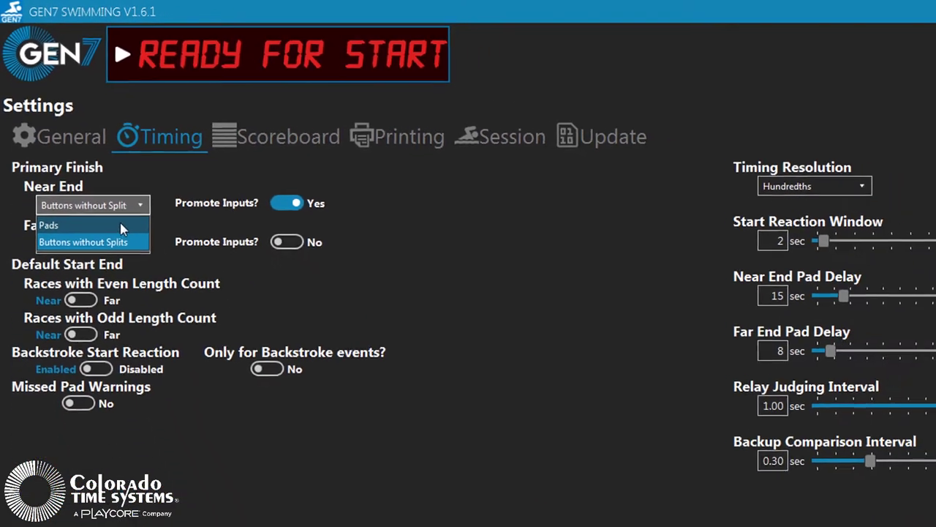
{"action": "left_click", "coordinate": [110, 320]}
{"action": "left_click", "coordinate": [113, 209]}
{"action": "left_click", "coordinate": [95, 223]}
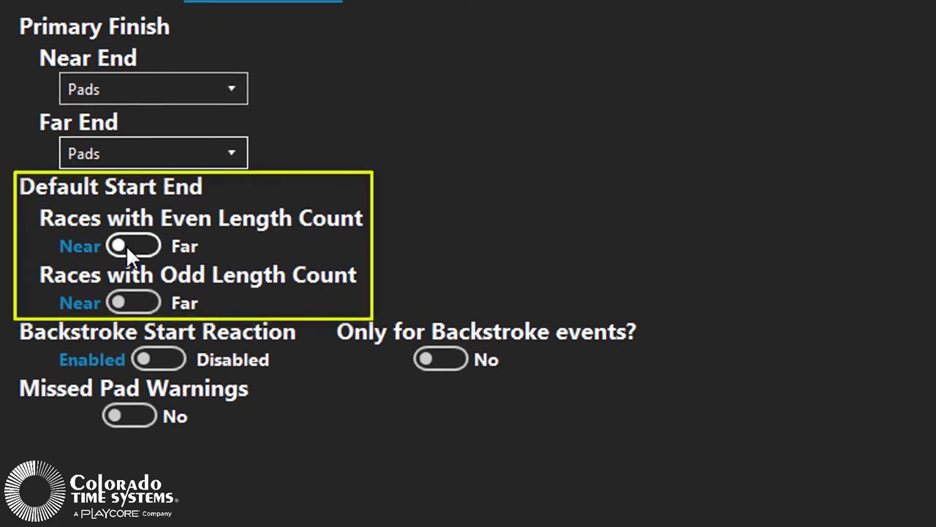
Try Far as the default start end for races with an even length count, and return it to Near.
{"action": "left_click", "coordinate": [125, 244]}
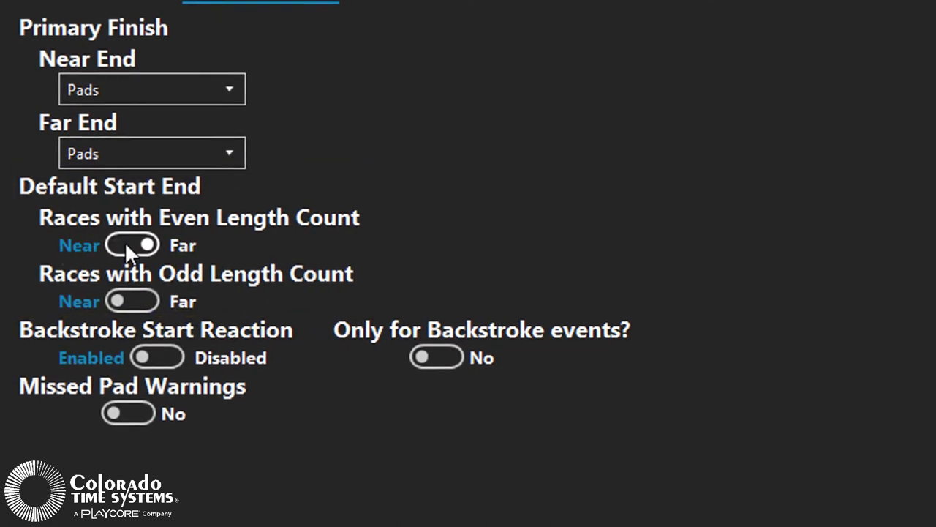
{"action": "left_click", "coordinate": [128, 244]}
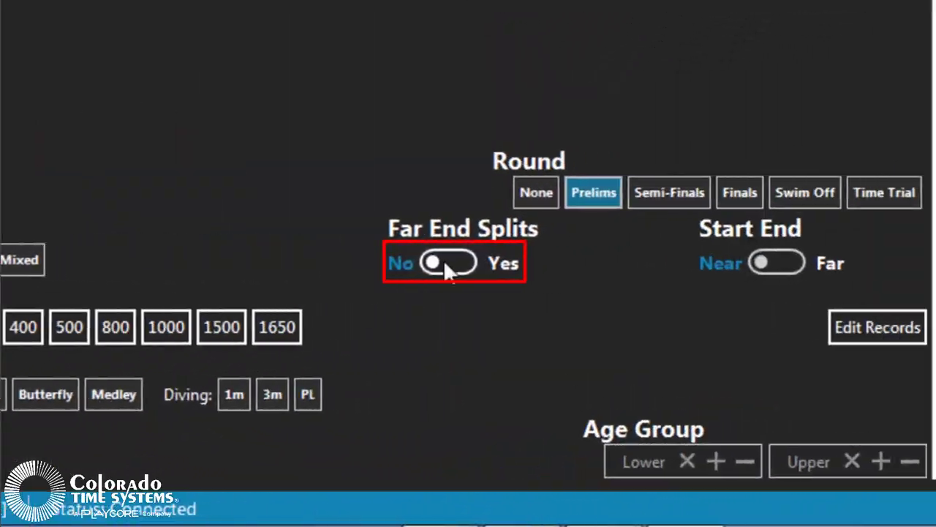
Set Far End Splits to Yes for the event.
{"action": "left_click", "coordinate": [425, 264]}
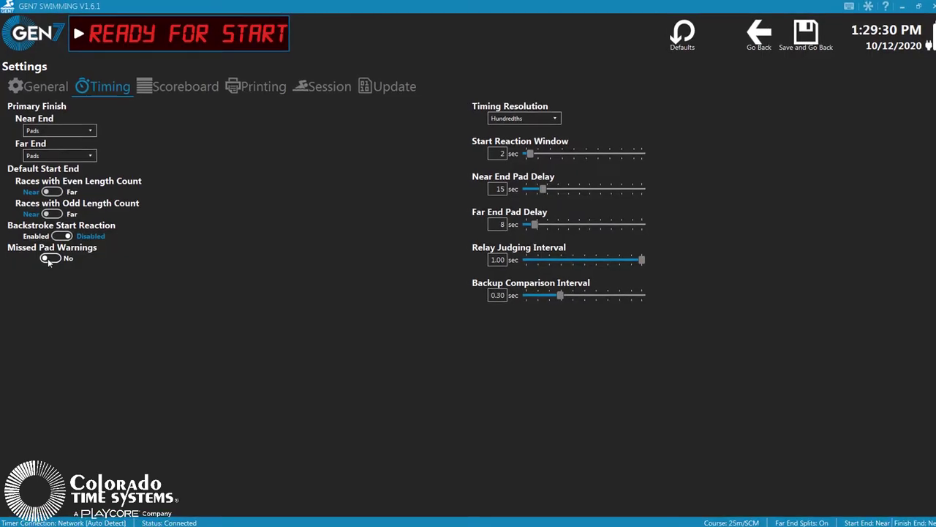
Turn on Missed Pad Warnings and set the timing resolution to Hundredths.
{"action": "left_click", "coordinate": [87, 331]}
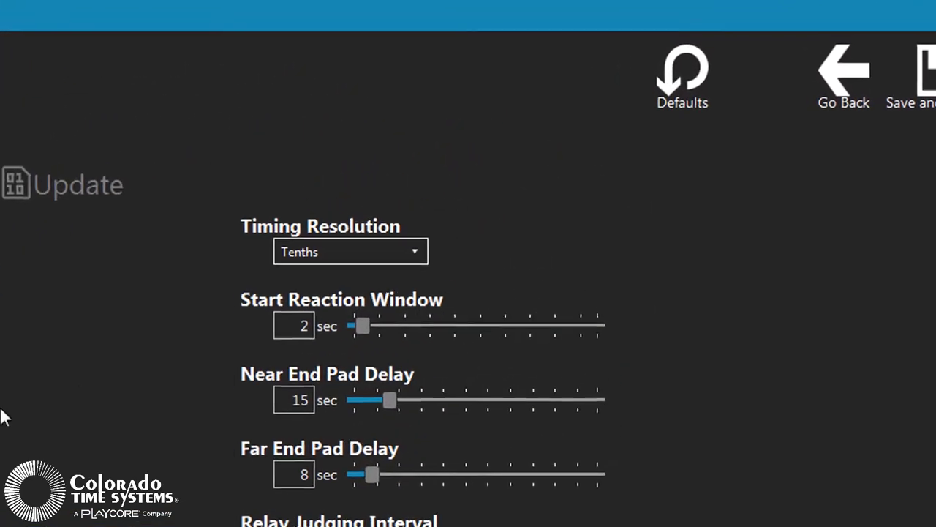
{"action": "left_click", "coordinate": [376, 259]}
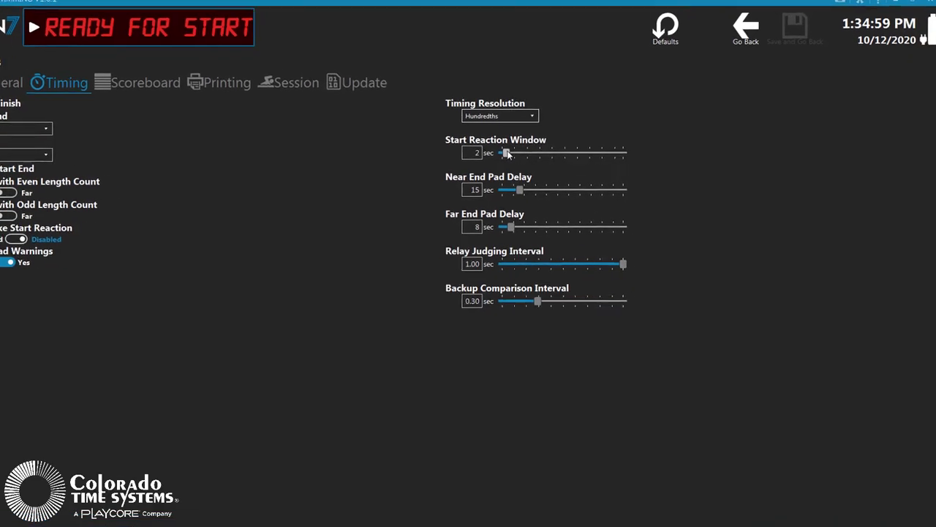
Try a Start Reaction Window of up to 30 seconds, return it to 2 seconds, and try a longer Near End Pad Delay.
{"action": "left_click_drag", "start_coordinate": [465, 150], "coordinate": [601, 153]}
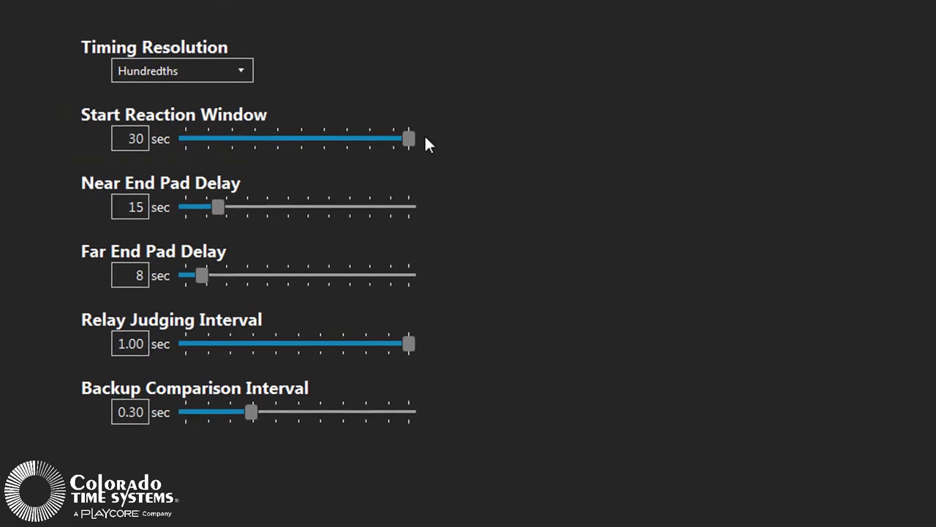
{"action": "left_click_drag", "start_coordinate": [426, 138], "coordinate": [399, 138]}
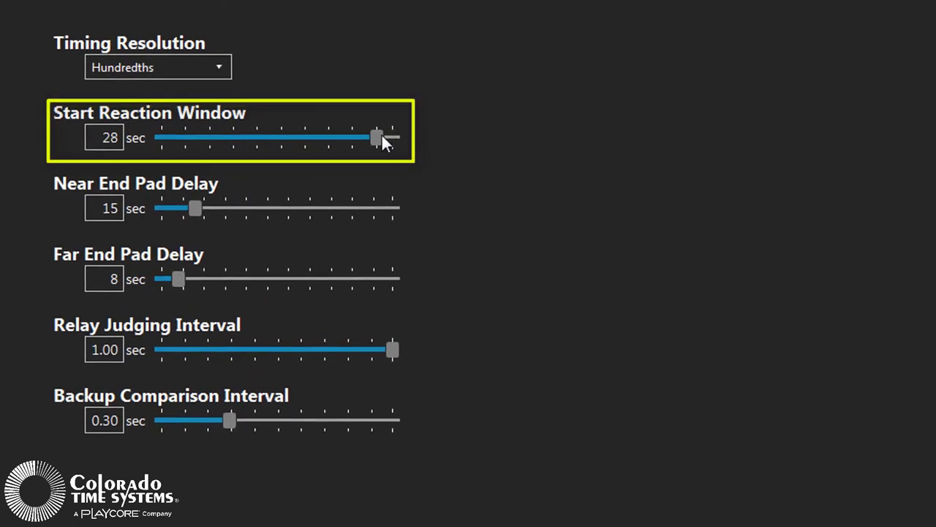
{"action": "mouse_move", "coordinate": [173, 136]}
{"action": "left_mouse_down"}
{"action": "mouse_move", "coordinate": [161, 136]}
{"action": "mouse_move", "coordinate": [183, 136]}
{"action": "left_mouse_up"}
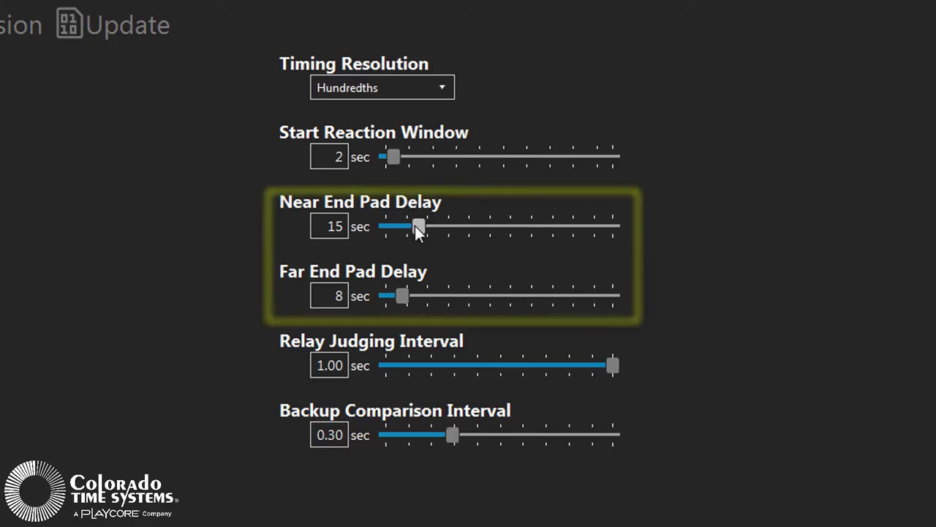
{"action": "left_click_drag", "start_coordinate": [418, 226], "coordinate": [617, 228]}
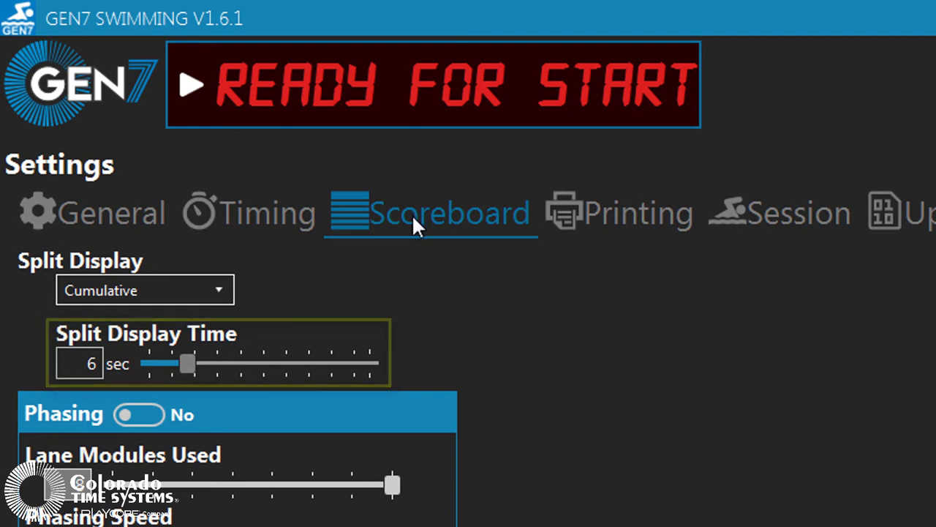
Return to the timing settings and set the Relay Judging Interval and the Backup Comparison Interval to 0.30 seconds.
{"action": "left_click", "coordinate": [275, 210]}
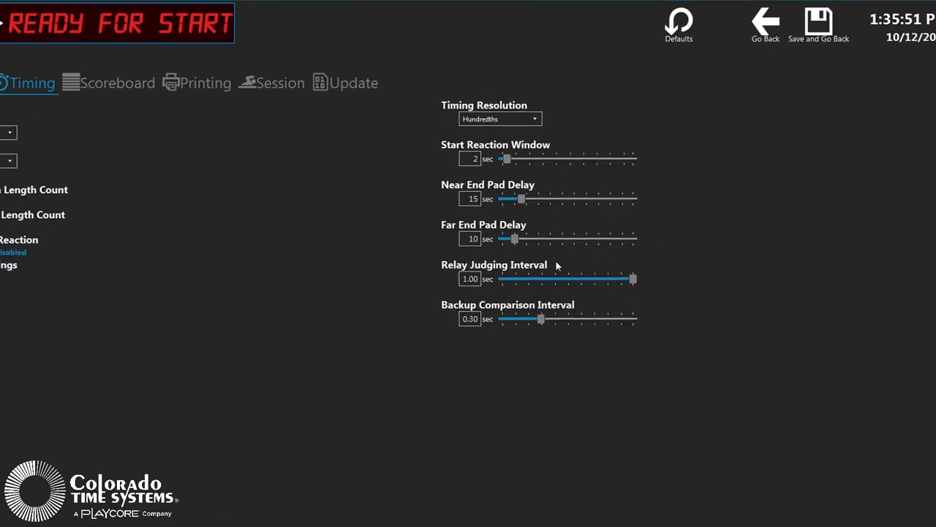
{"action": "left_click_drag", "start_coordinate": [627, 317], "coordinate": [497, 318]}
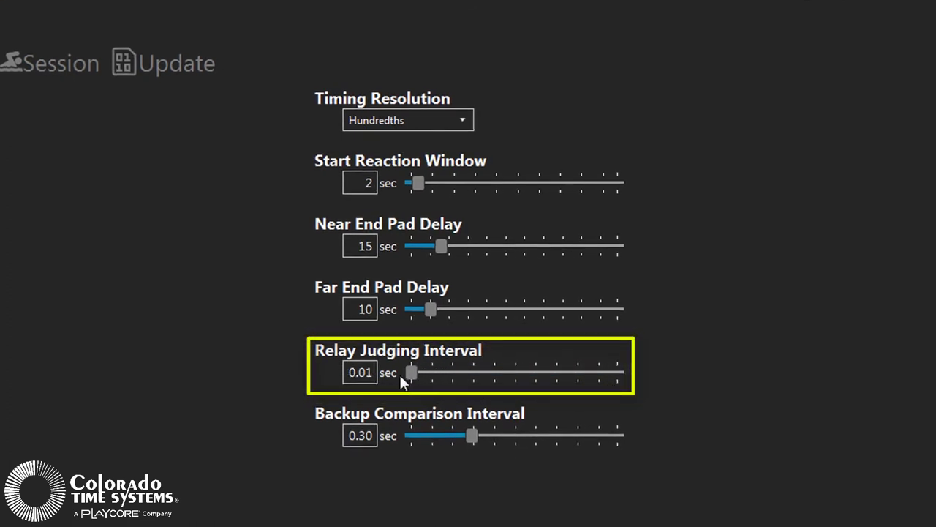
{"action": "left_click_drag", "start_coordinate": [400, 376], "coordinate": [485, 374]}
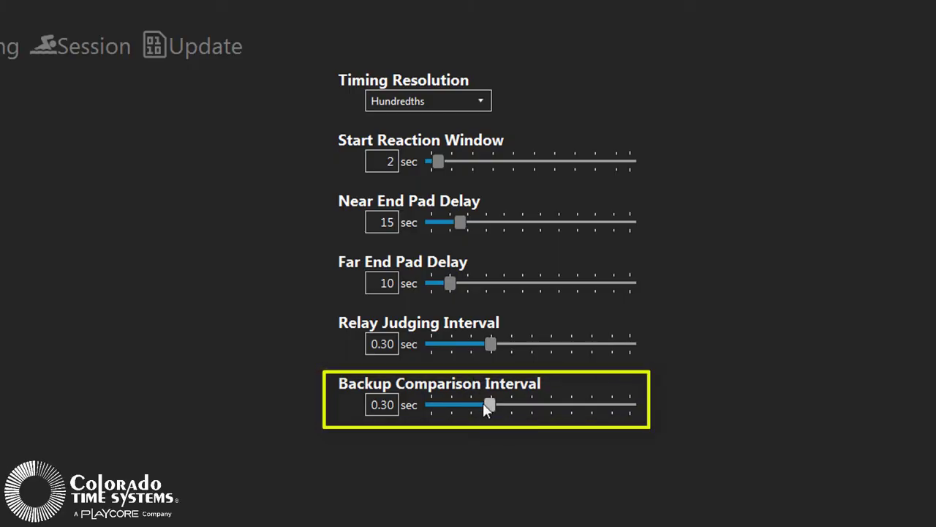
{"action": "mouse_move", "coordinate": [489, 404]}
{"action": "left_mouse_down"}
{"action": "mouse_move", "coordinate": [429, 404]}
{"action": "mouse_move", "coordinate": [623, 405]}
{"action": "mouse_move", "coordinate": [471, 404]}
{"action": "mouse_move", "coordinate": [490, 399]}
{"action": "left_mouse_up"}
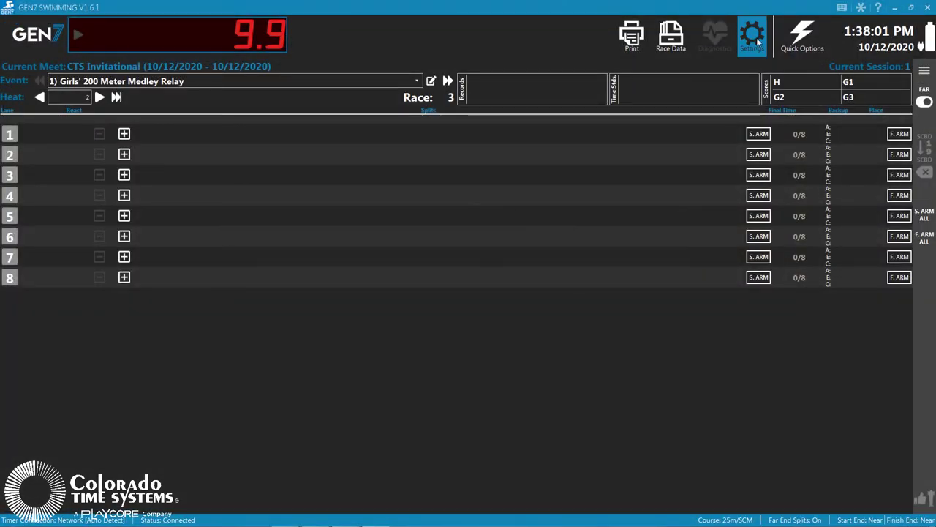
Open the timing settings during the running race, finish the race, and save and reset it.
{"action": "left_click", "coordinate": [752, 37]}
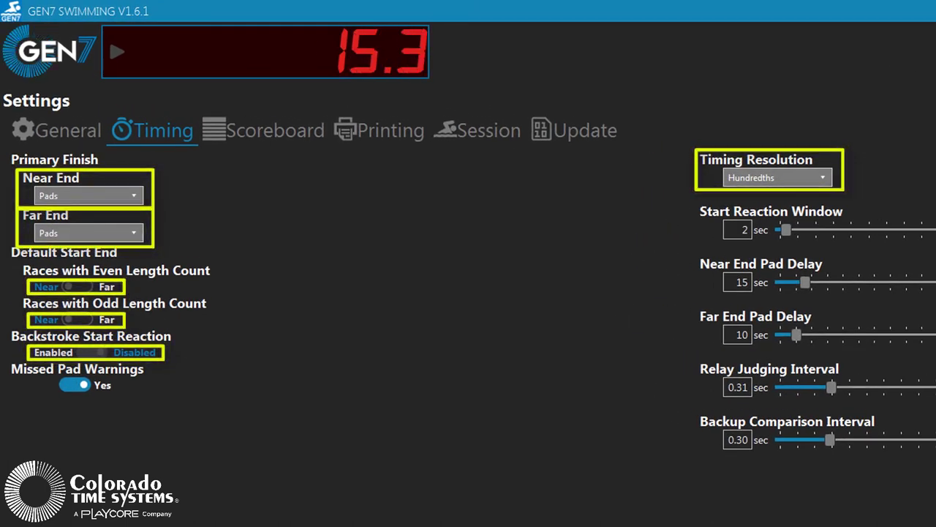
{"action": "left_click", "coordinate": [234, 52]}
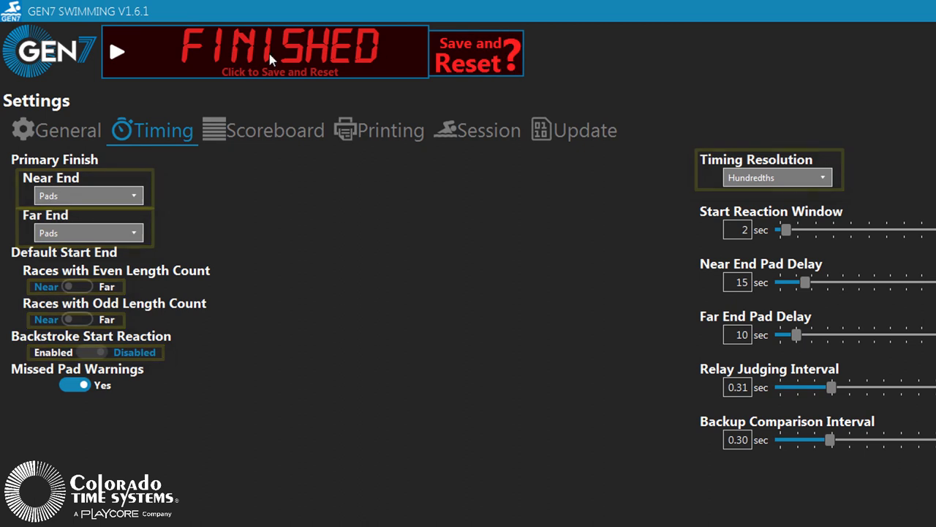
{"action": "left_click", "coordinate": [482, 60]}
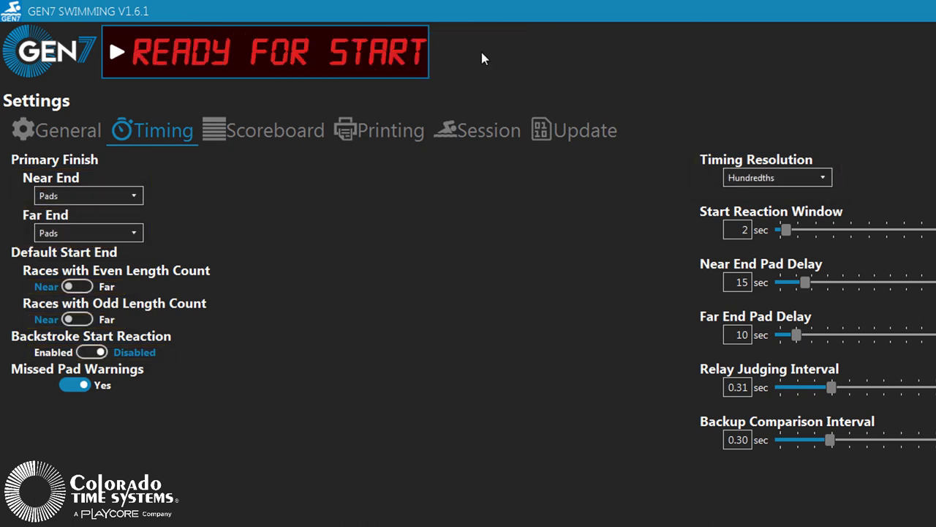